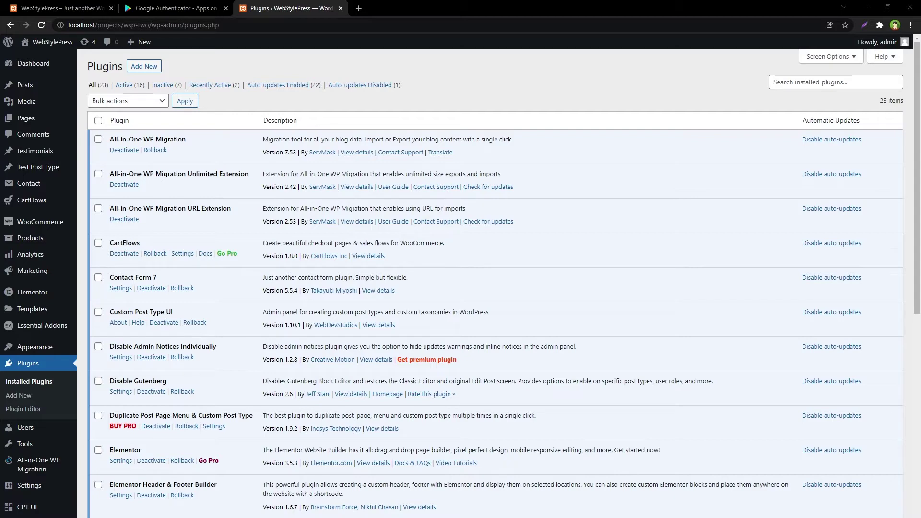
- Search the plugin directory for 'Wordfence' and install Wordfence Login Security
left_click(132, 66)
left_click(783, 93)
type("Wordfence")
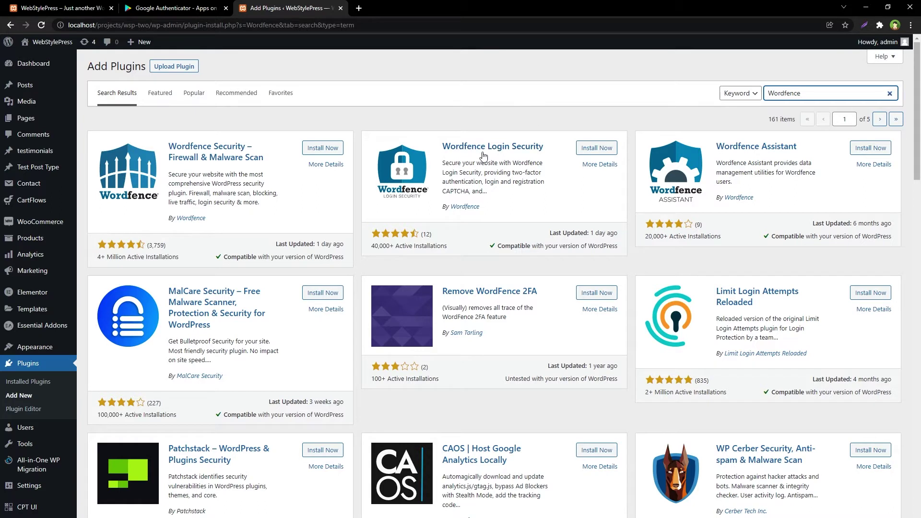
left_click(586, 150)
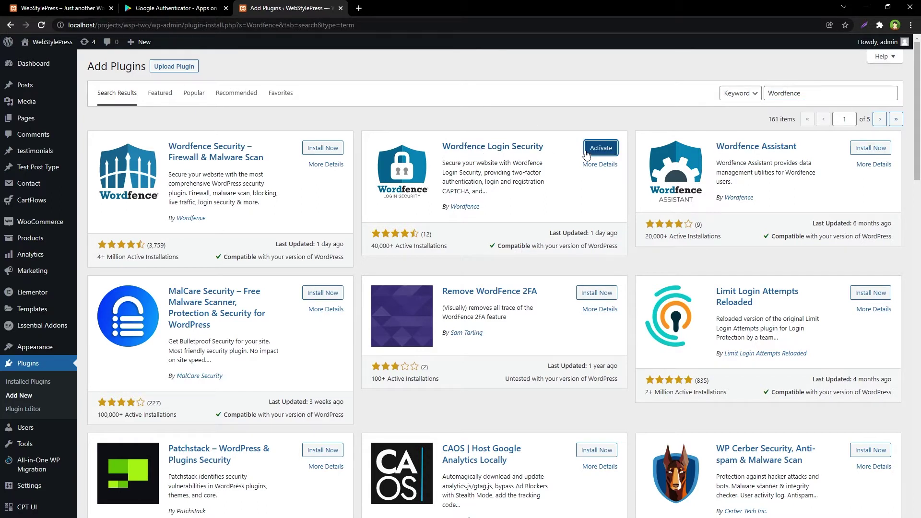
- Activate Wordfence Login Security and go to its Login Security two-factor setup page
left_click(586, 152)
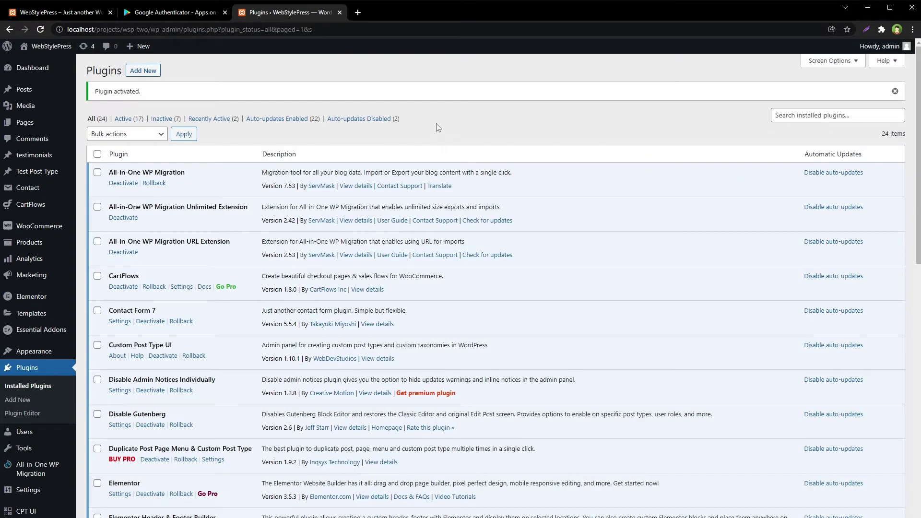
scroll(437, 127, "down", 7)
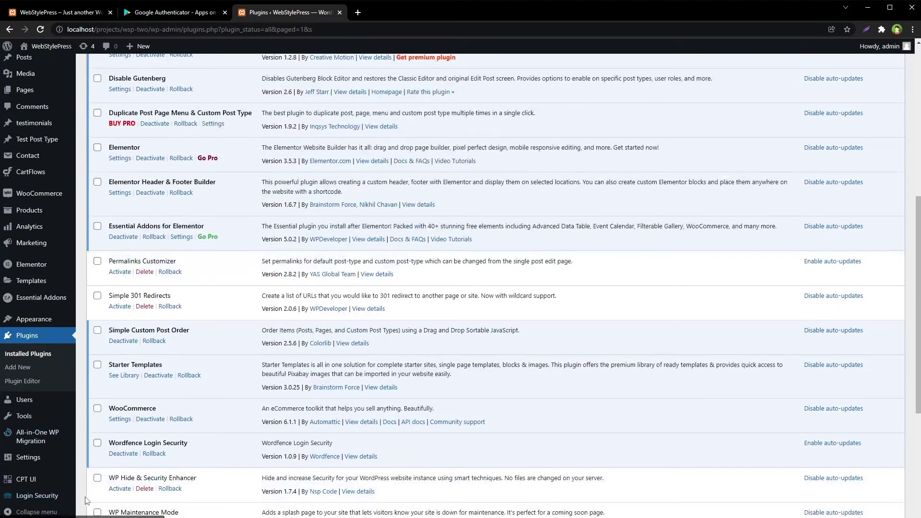
left_click(47, 498)
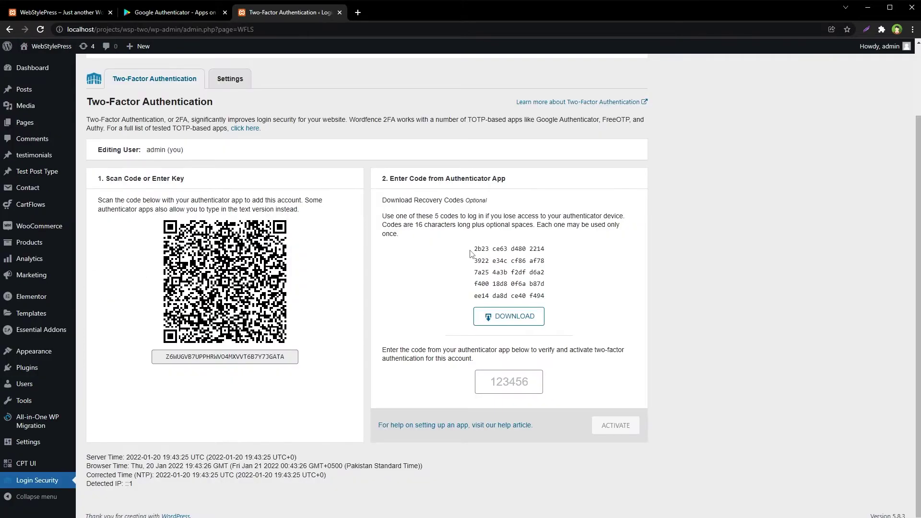
- Select the five recovery codes and copy them to the clipboard
left_click_drag(470, 253, 567, 295)
key("ctrl+c")
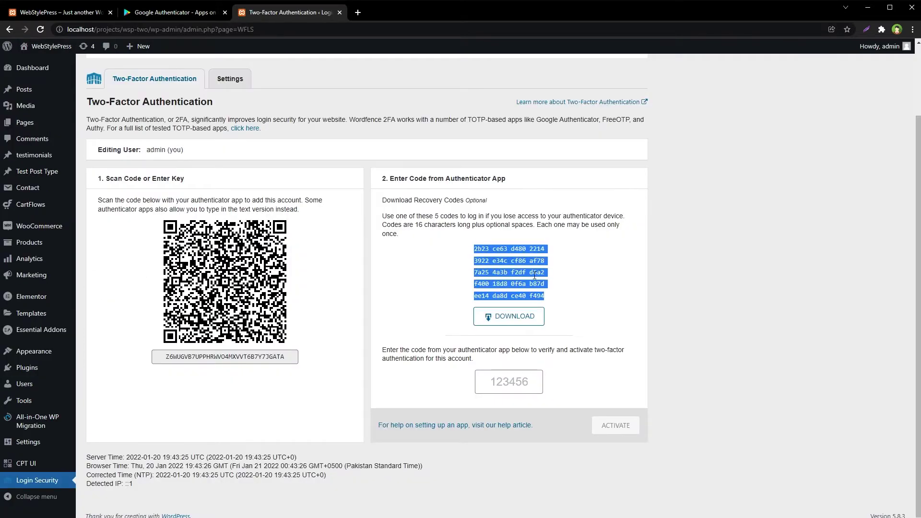
right_click(537, 282)
left_click(538, 282)
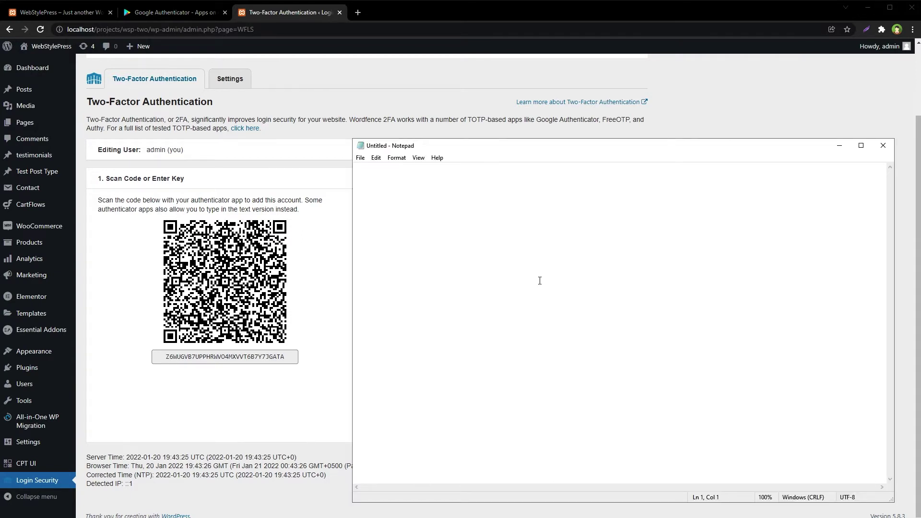
- Paste the recovery codes into the empty Notepad note and minimise Notepad
key("ctrl+v")
left_click(331, 175)
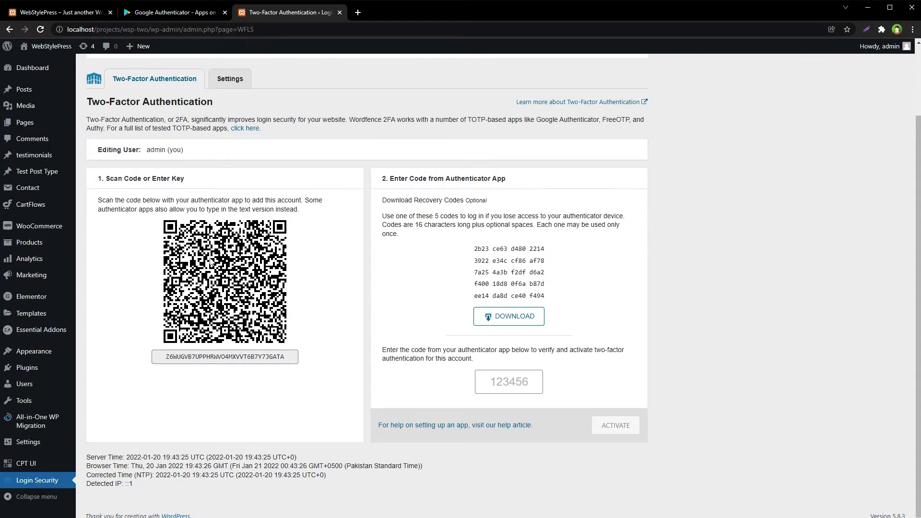
- Add the site's Wordfence account in Google Authenticator by scanning the QR code, then return to setup
left_click(167, 11)
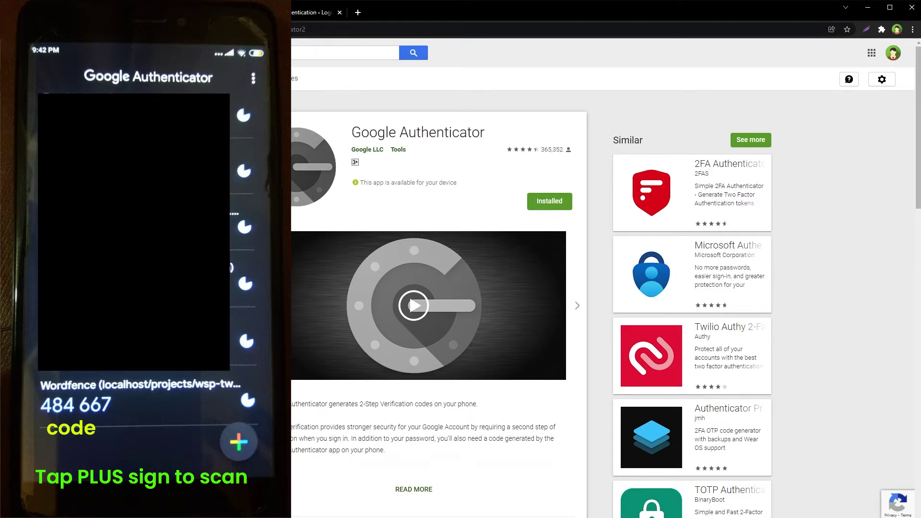
left_click(296, 13)
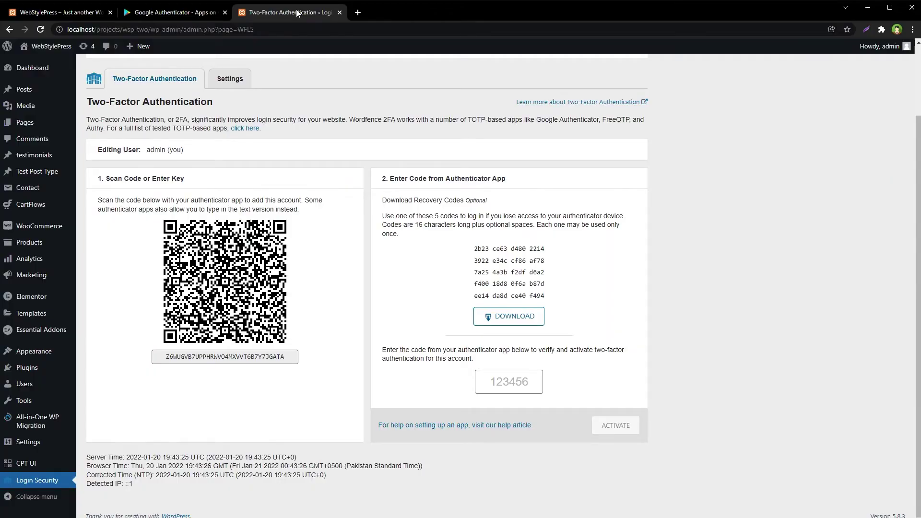
- Enter the six-digit authenticator code, activate 2FA, and skip the recovery-code download reminder
left_click(528, 385)
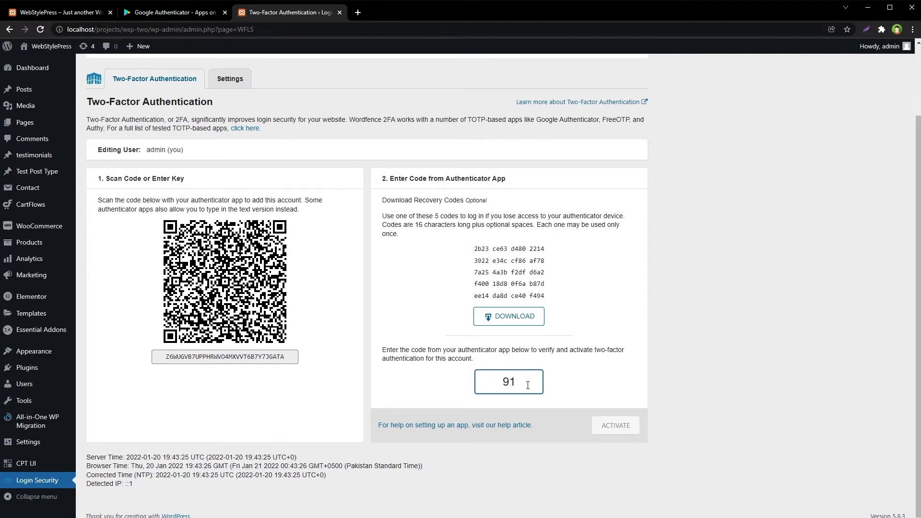
left_click(618, 428)
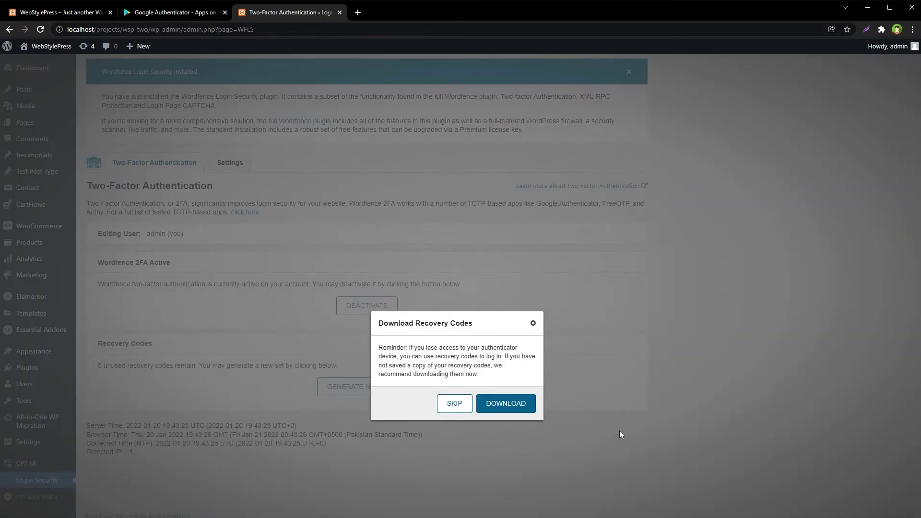
left_click(455, 405)
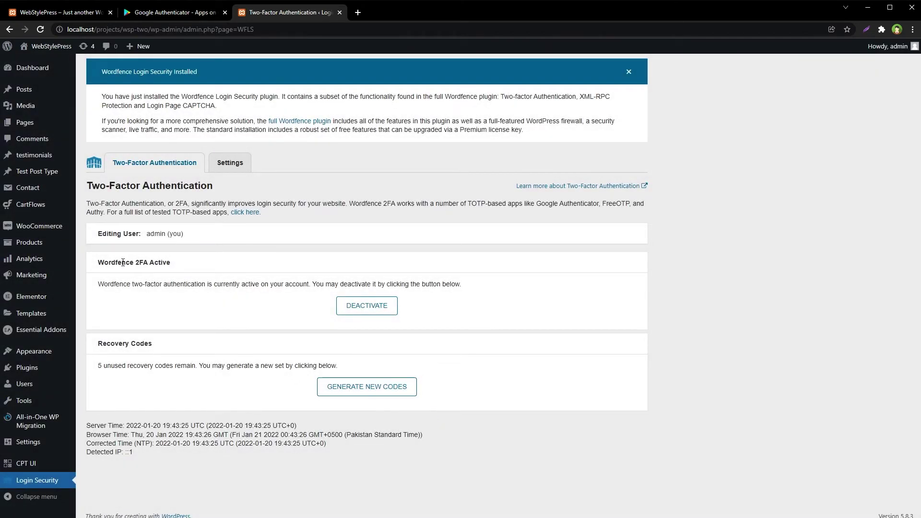
left_click_drag(98, 263, 180, 264)
- Log out of the WordPress admin from the Howdy, admin menu
left_click(787, 250)
mouse_move(887, 46)
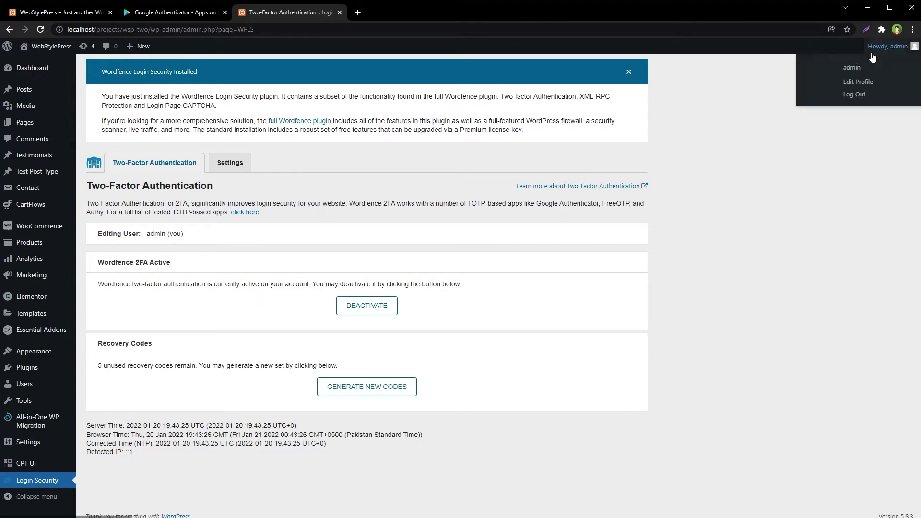
left_click(866, 95)
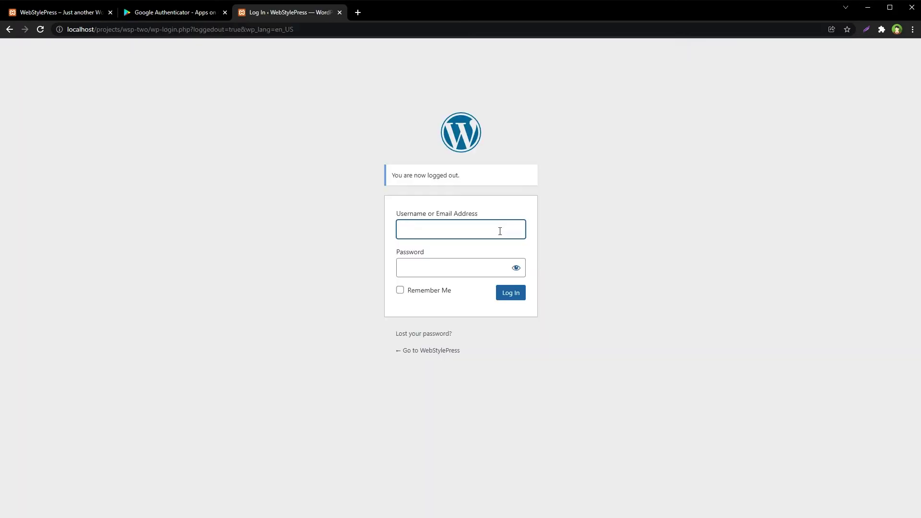
- Sign in with the admin username and password, then enter the app's 2FA code
key("Tab")
key("Return")
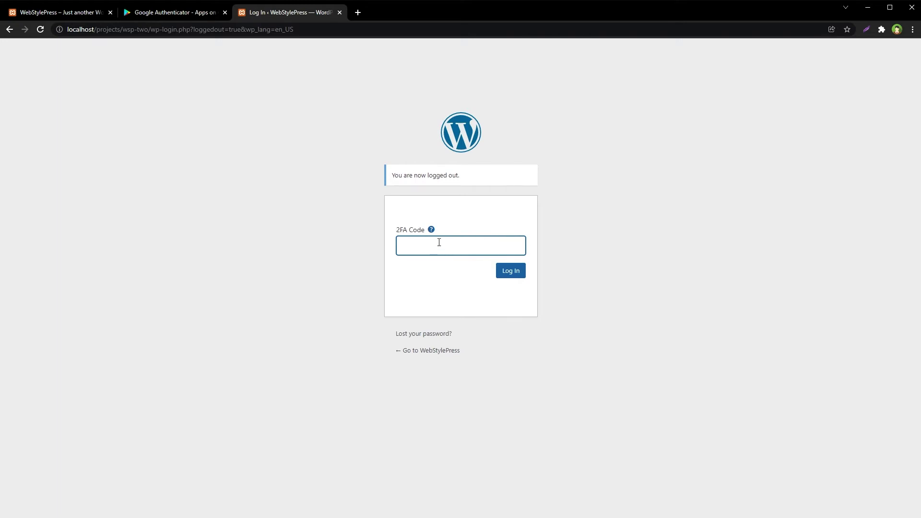
left_click(512, 275)
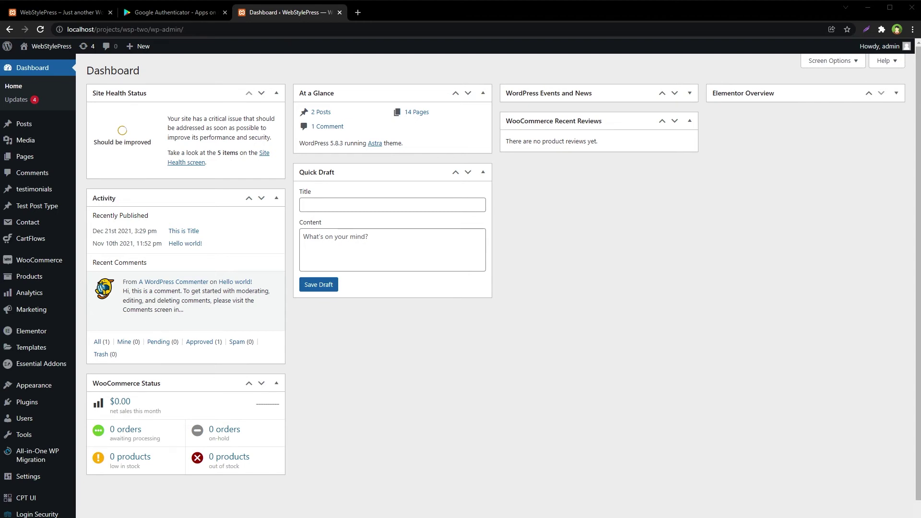
- Log out, then submit the admin username and password to reach the 2FA Code prompt
mouse_move(882, 47)
left_click(846, 95)
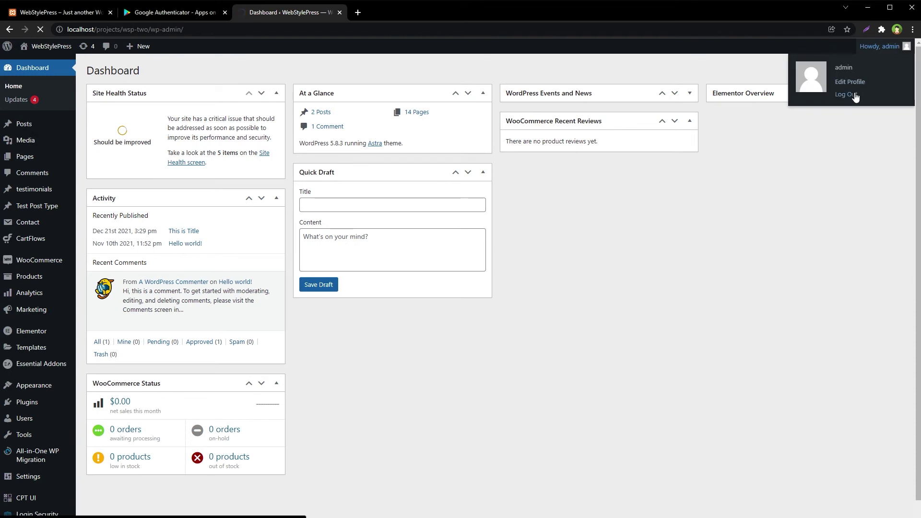
key("Tab")
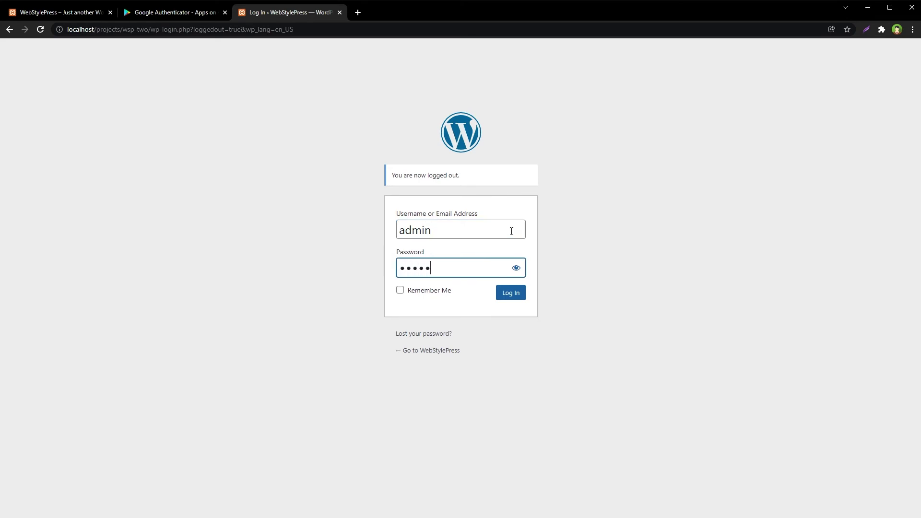
key("Return")
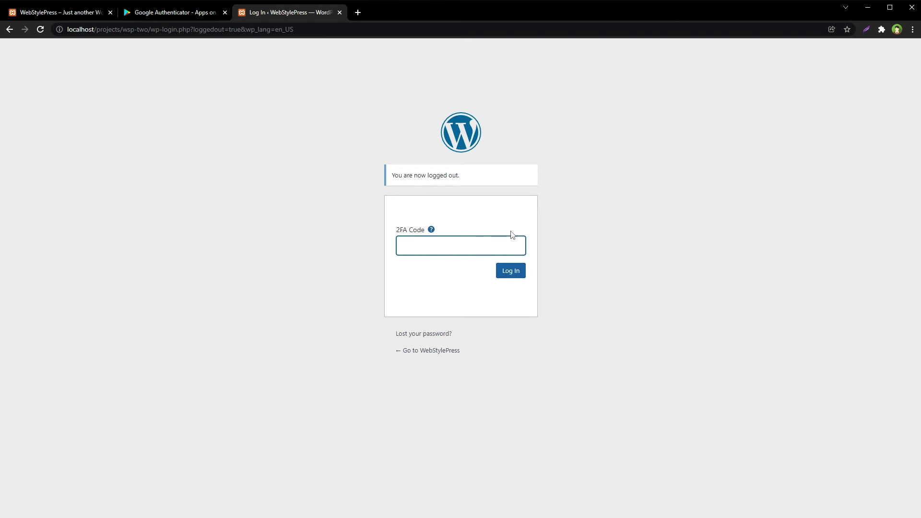
- Copy the first recovery code from Notepad into the 2FA Code field and log in
key("alt+Tab")
left_click_drag(637, 170, 539, 175)
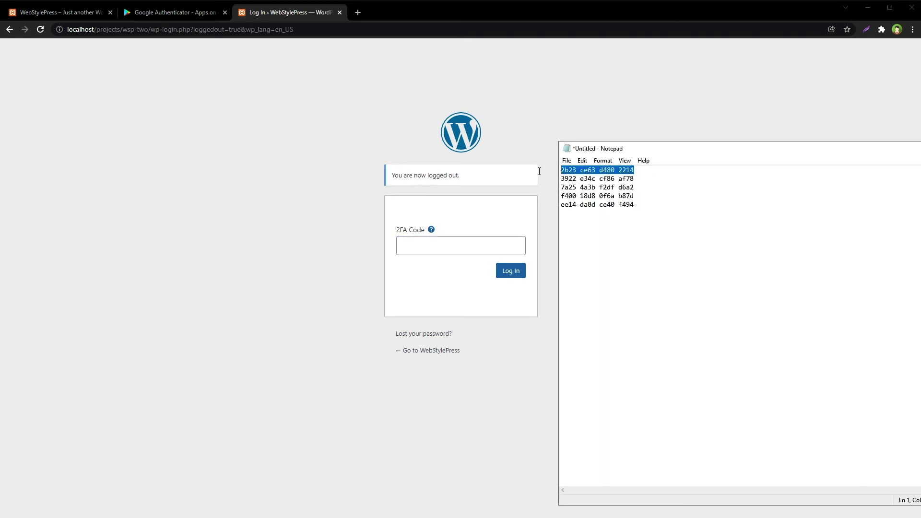
key("ctrl+c")
left_click(426, 247)
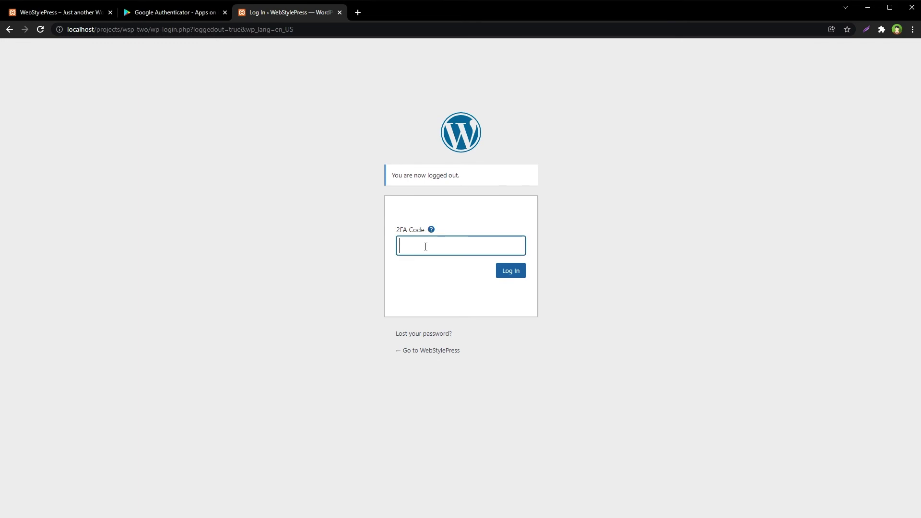
key("ctrl+v")
left_click(520, 270)
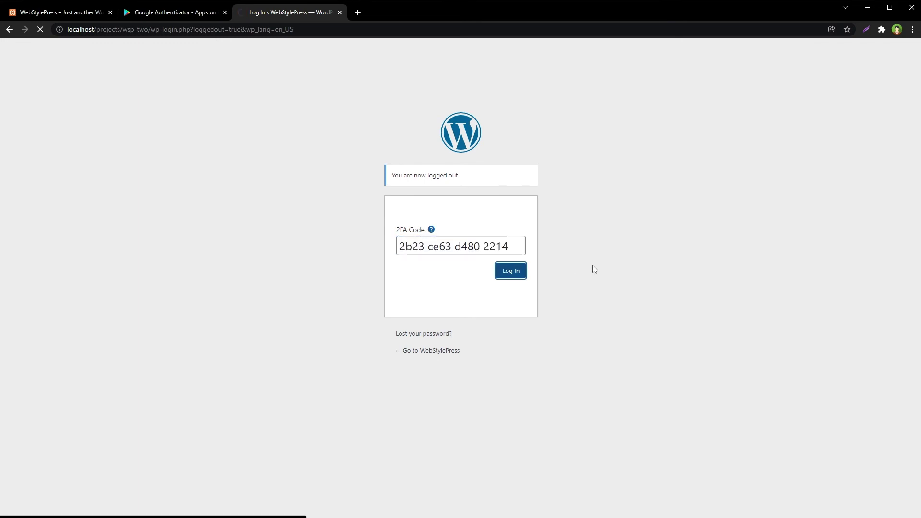